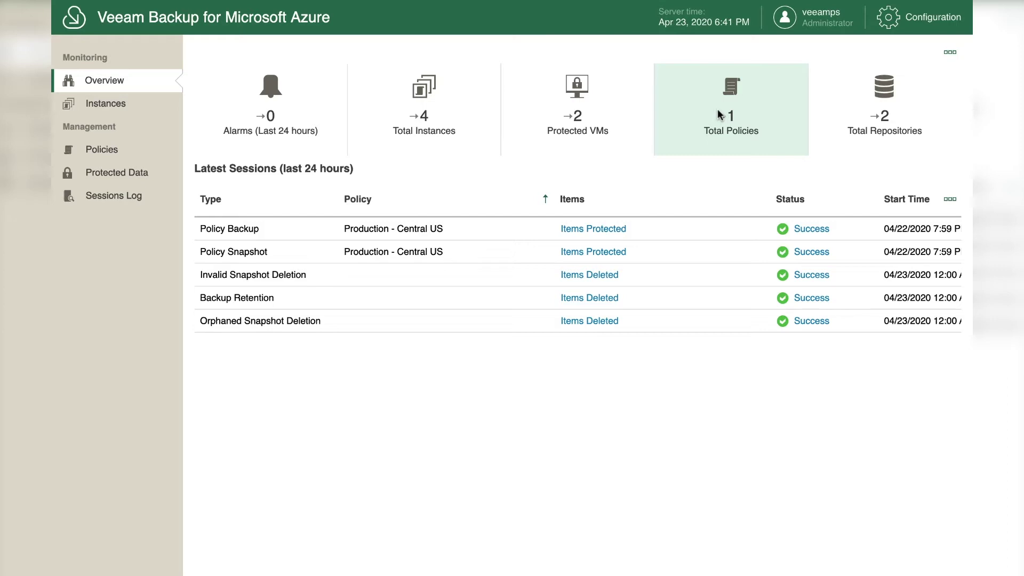
Filter the Instances list by Unprotected status so only vba040920 and vba1 remain.
click(417, 126)
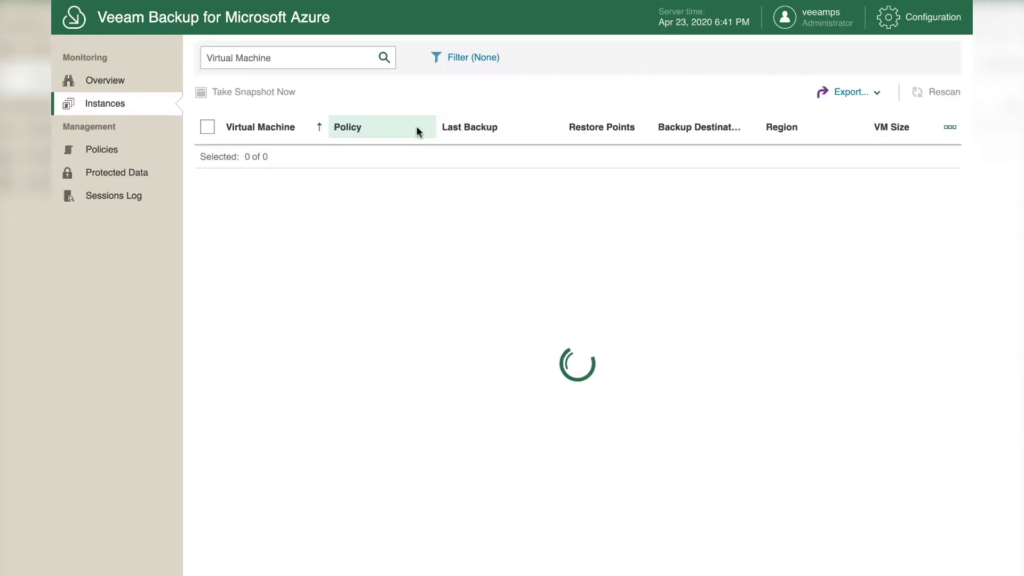
click(466, 59)
click(582, 136)
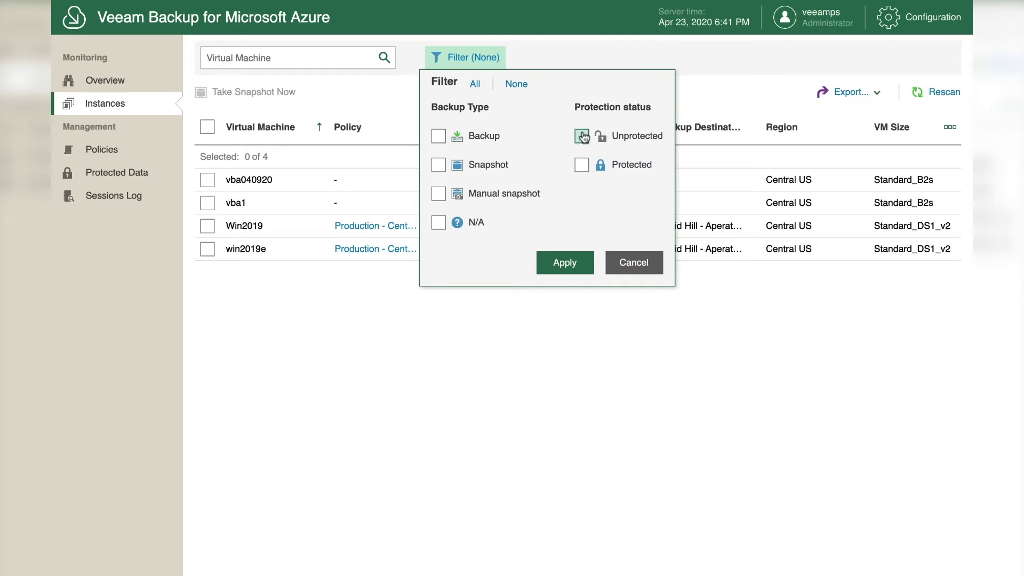
click(558, 267)
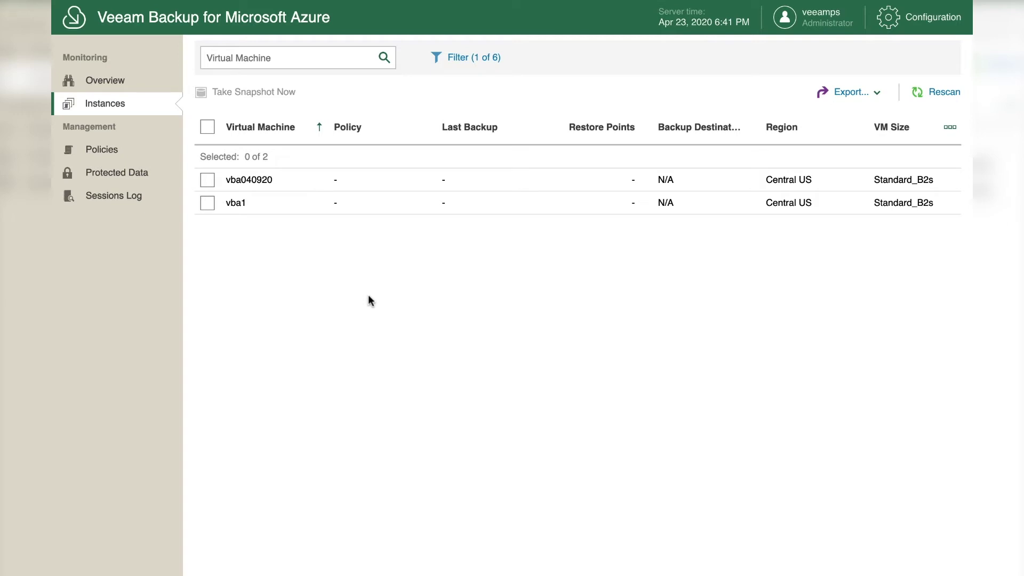
Create a new backup policy named 'Demo' and advance to the Directory step.
click(99, 154)
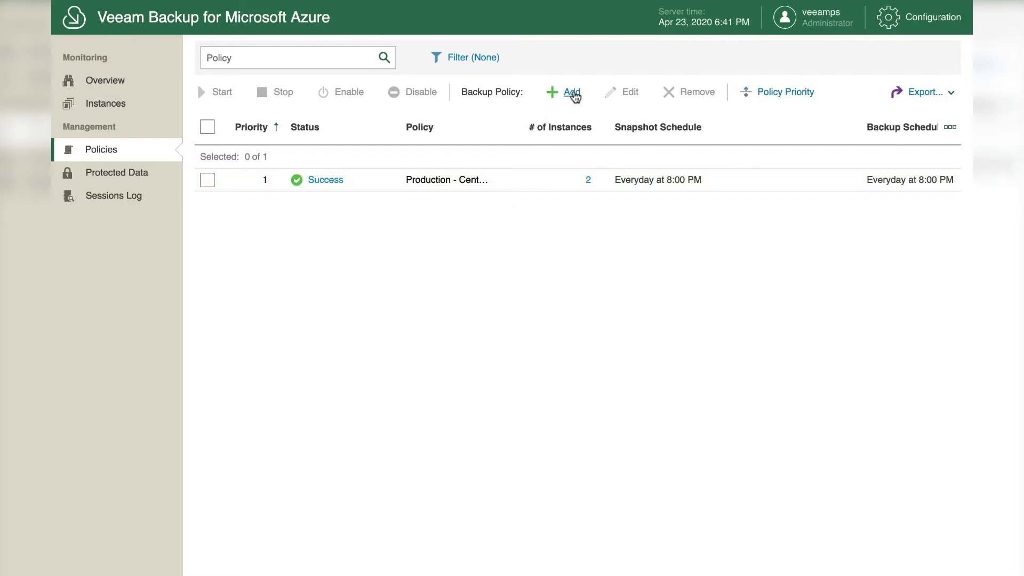
click(572, 93)
click(518, 101)
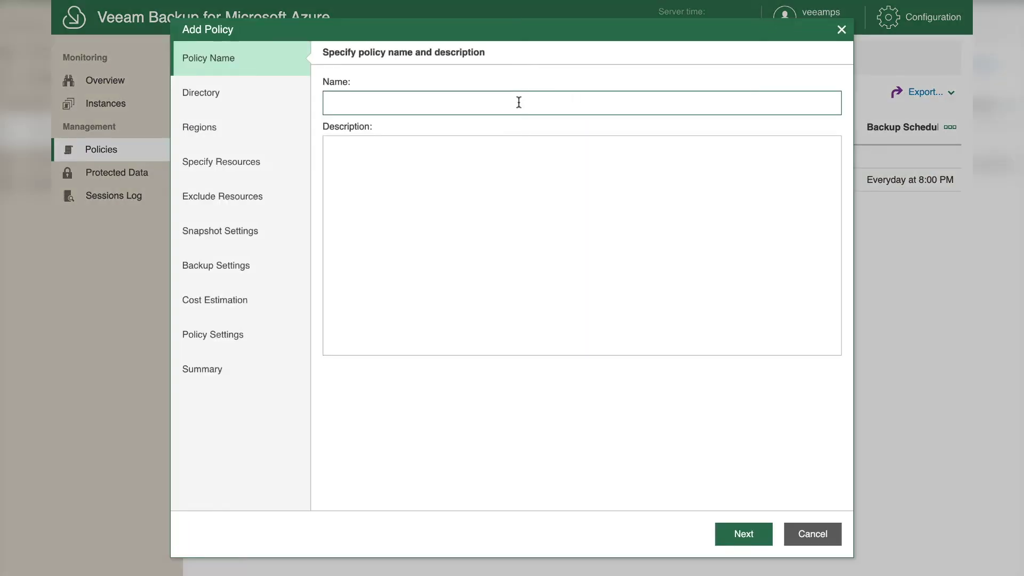
text(Demo)
click(743, 533)
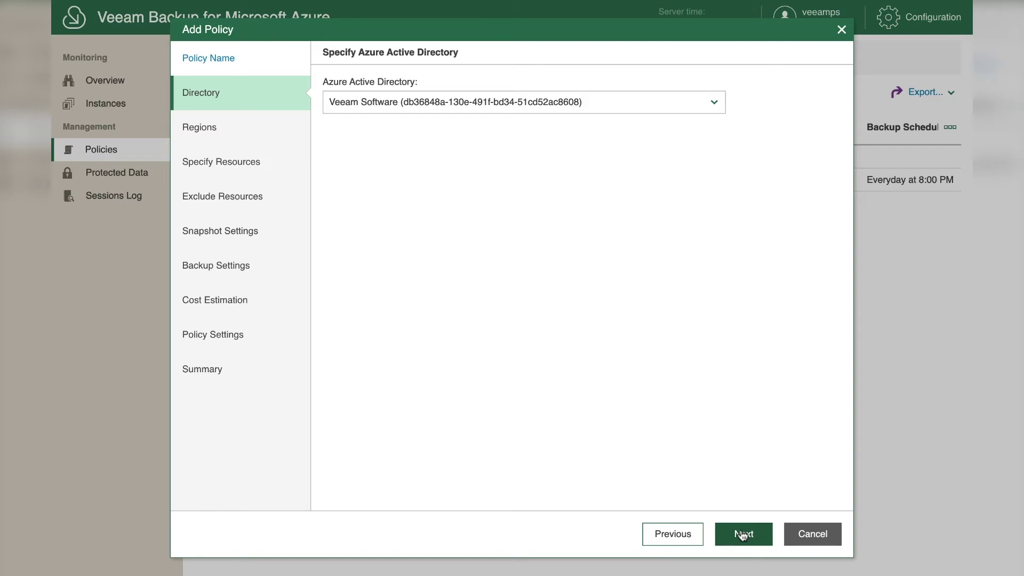
Add Central US as the policy's region and advance to resource selection.
click(743, 534)
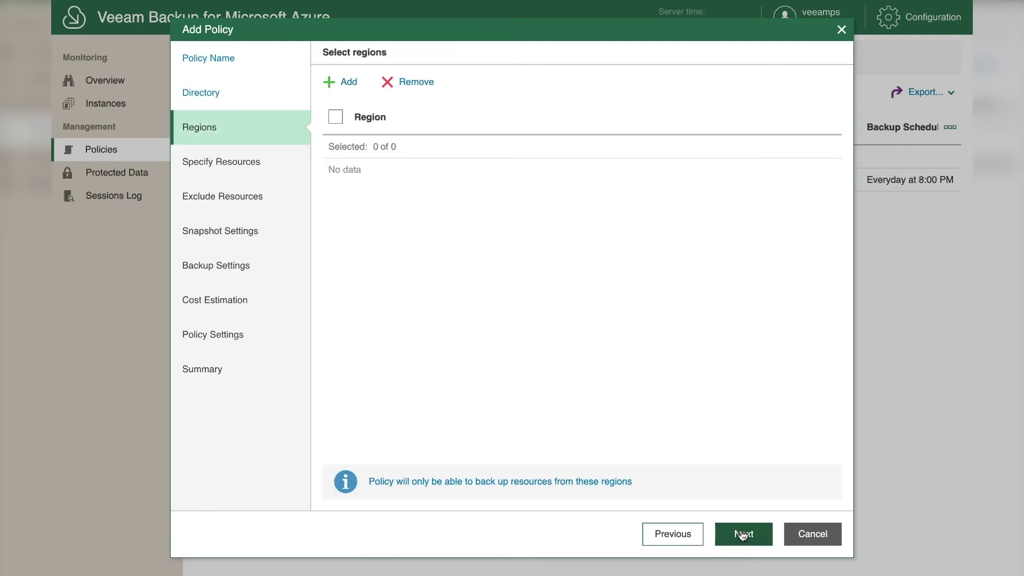
click(350, 86)
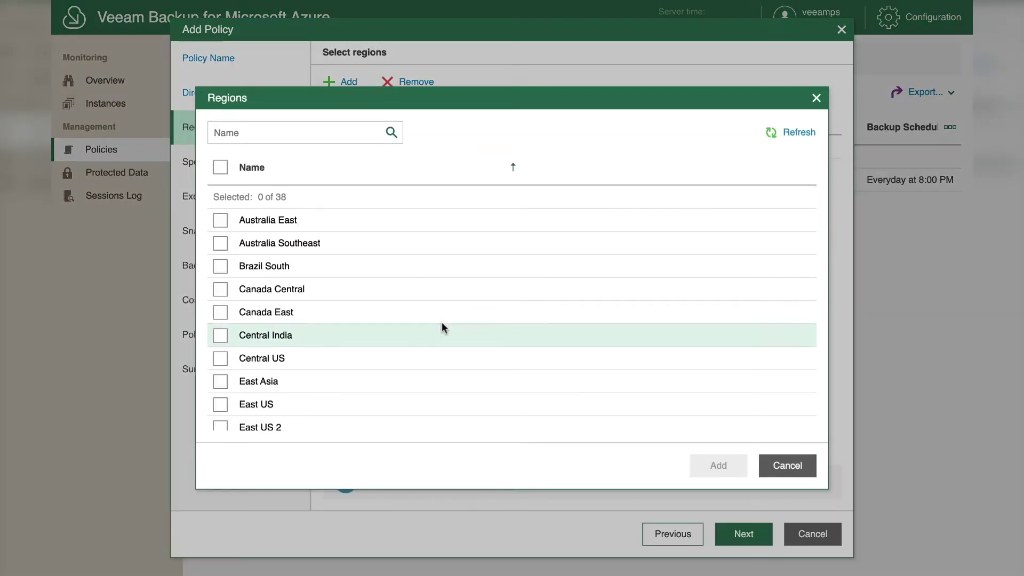
click(221, 358)
scroll(470, 344, down, 5)
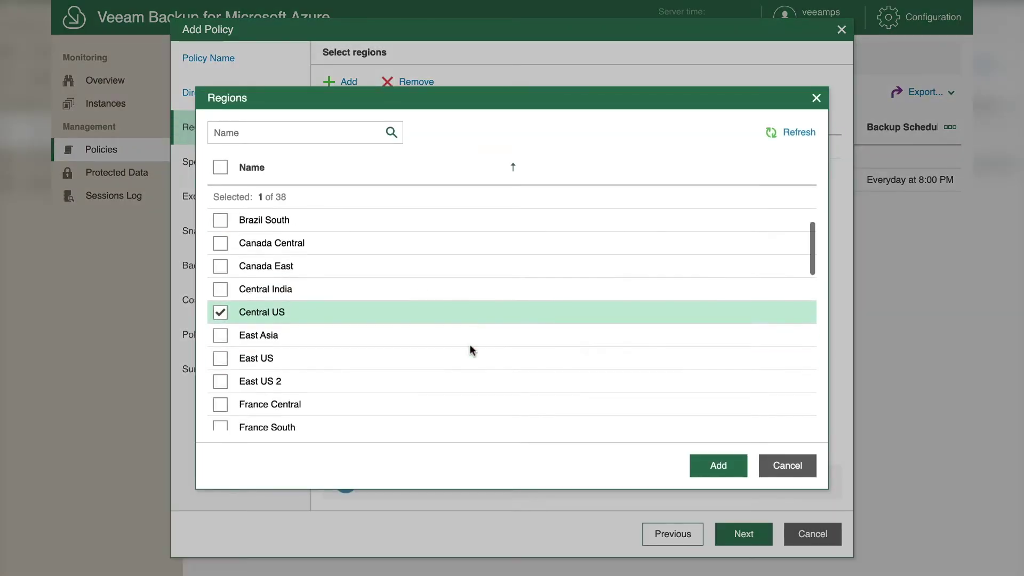
scroll(471, 350, down, 8)
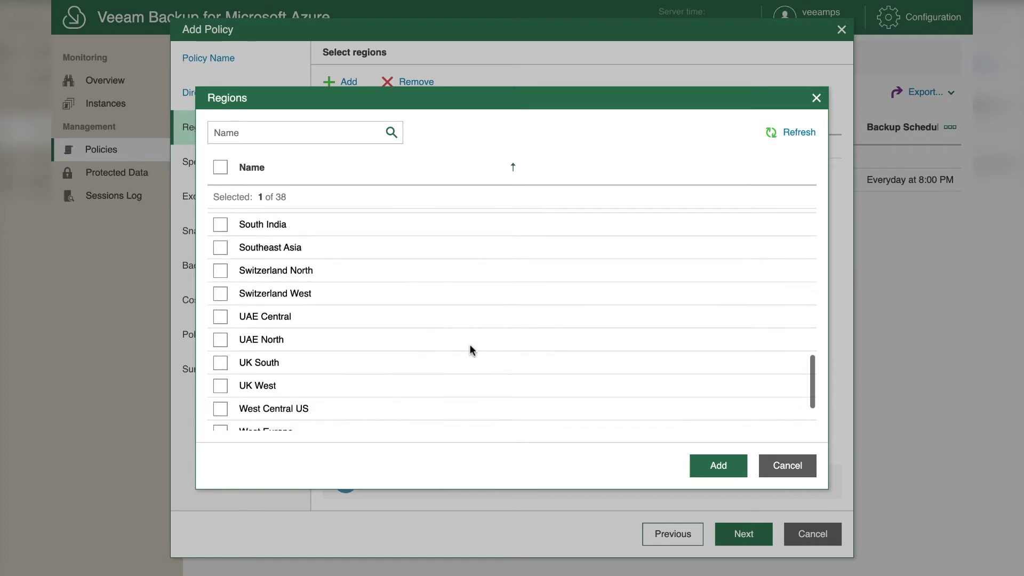
scroll(470, 350, up, 13)
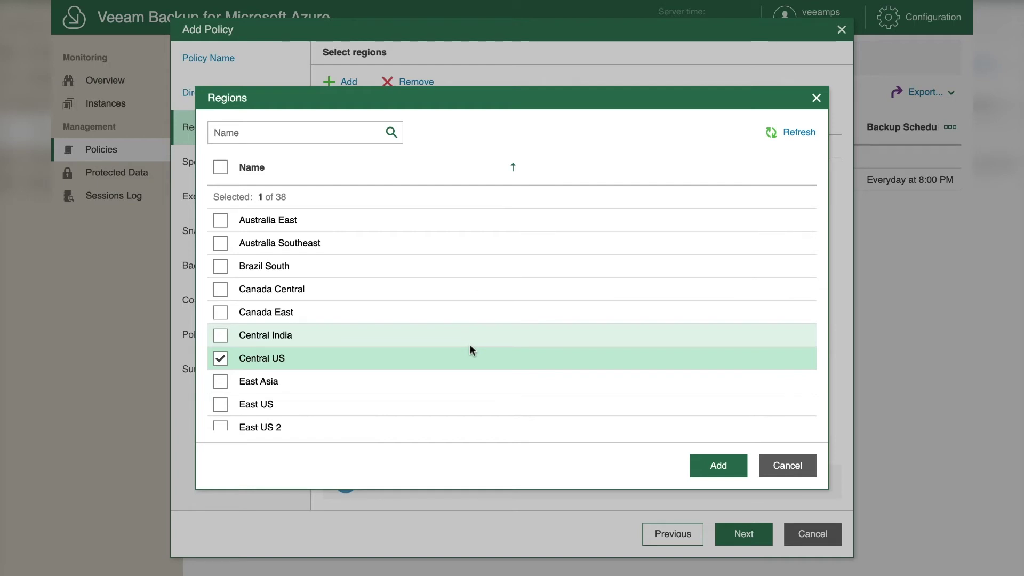
click(707, 467)
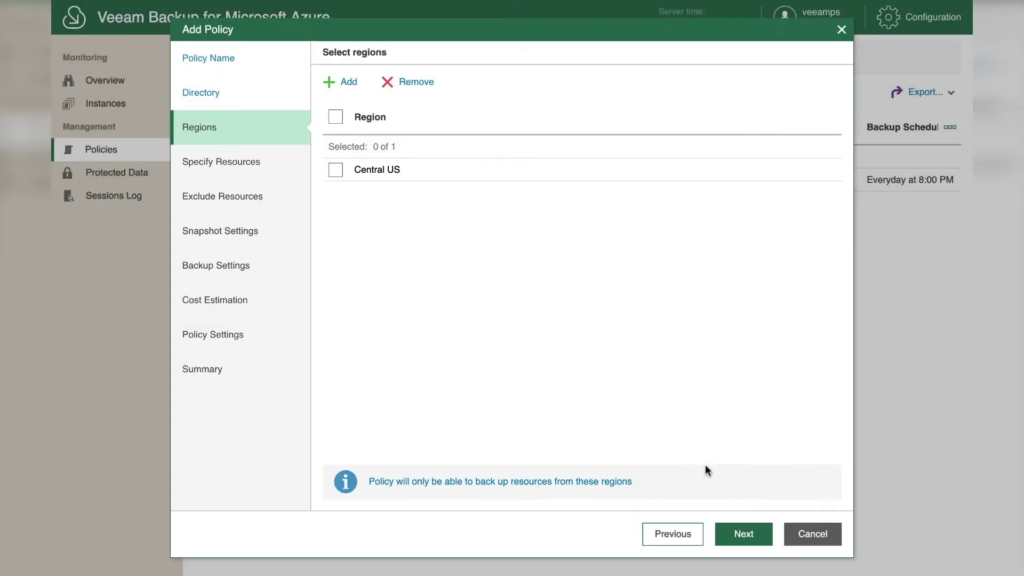
click(742, 531)
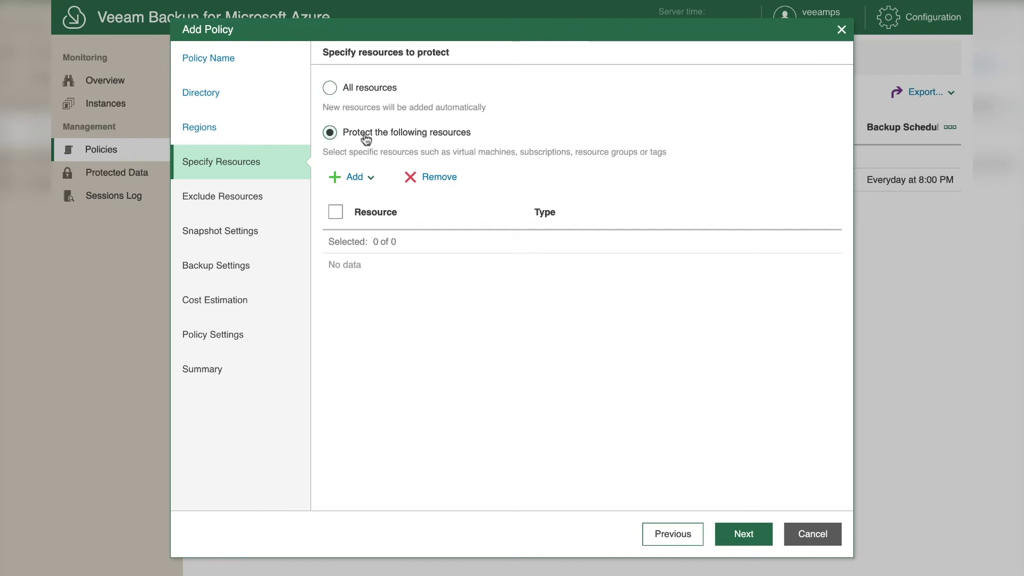
Add the VMsRestore resource group to the policy's protected resources and advance to exclusions.
click(369, 179)
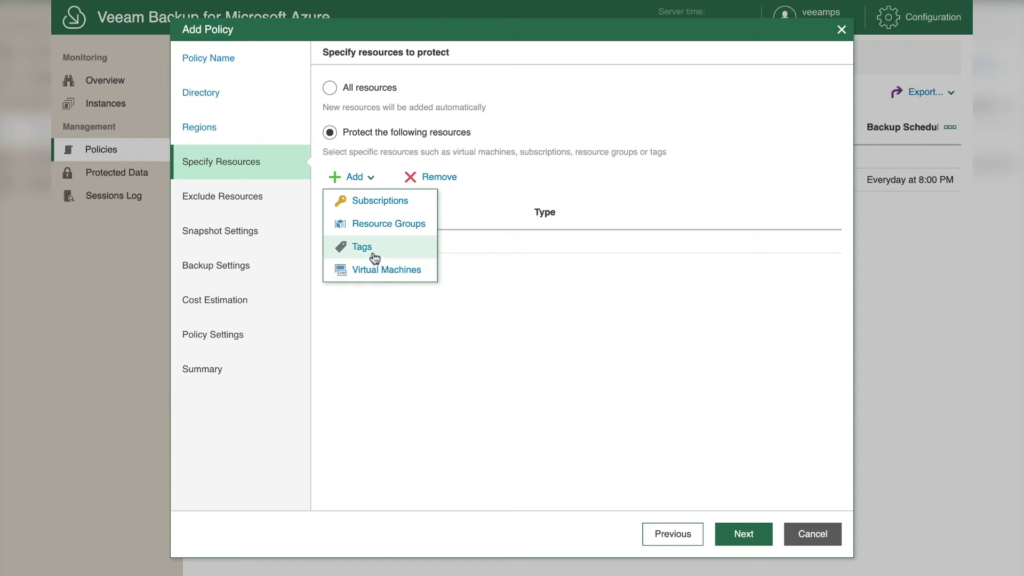
click(383, 228)
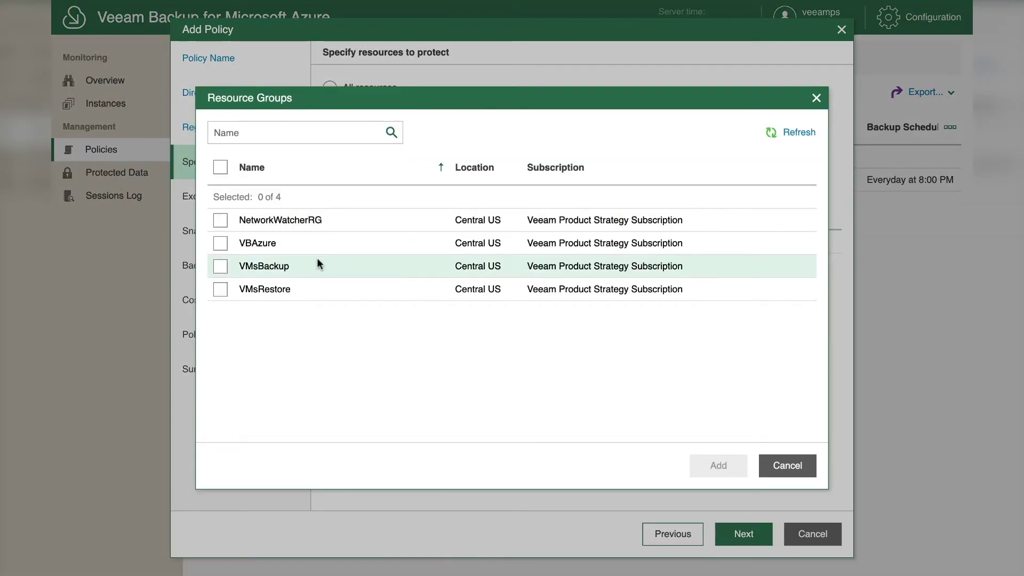
click(220, 290)
click(725, 474)
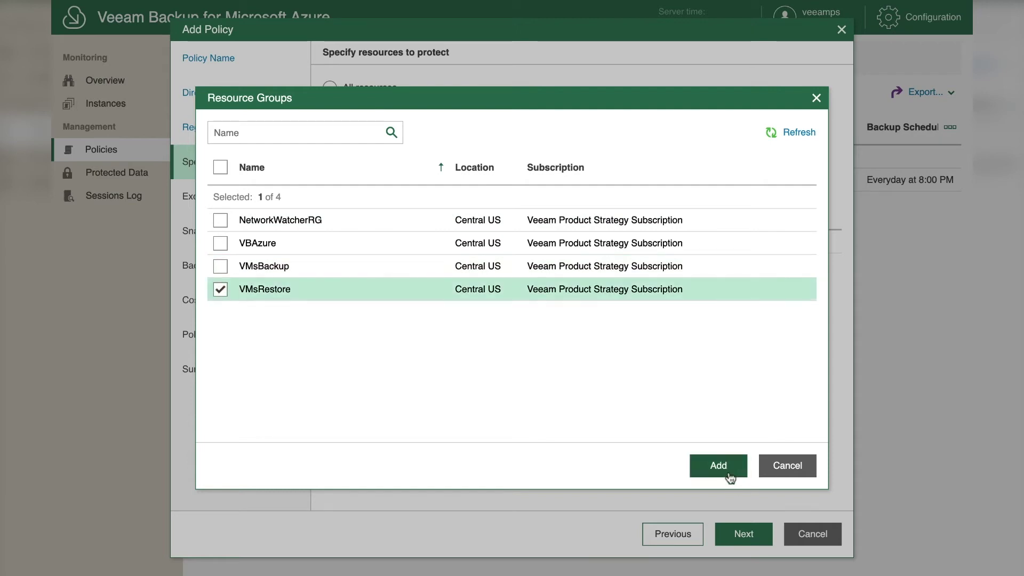
click(724, 473)
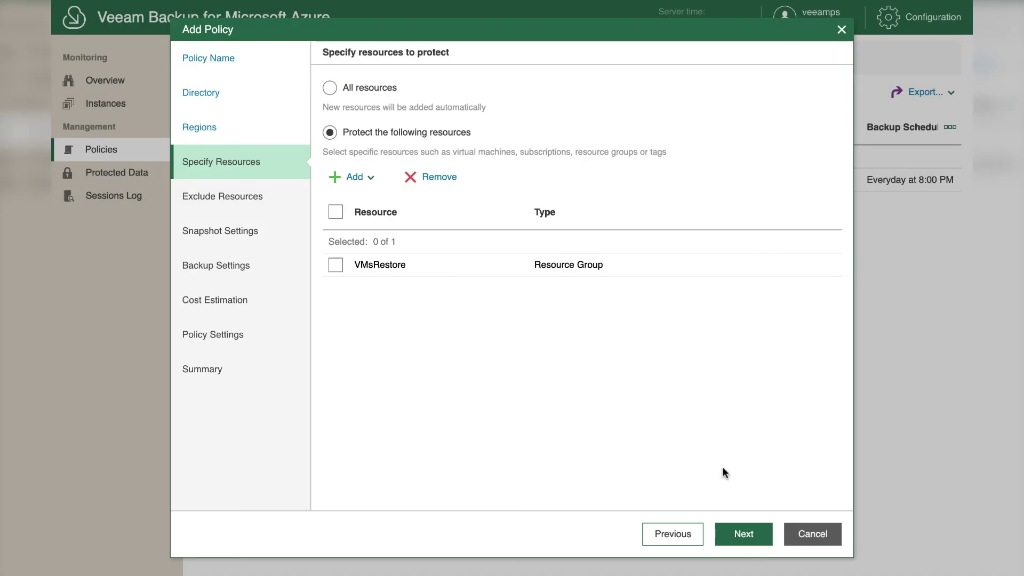
click(738, 535)
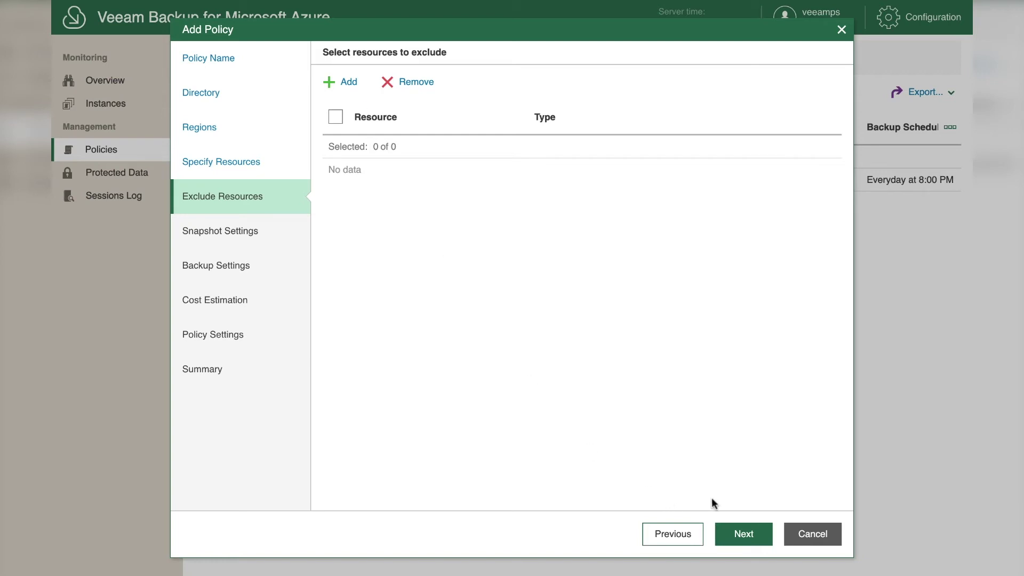
On Snapshot Settings, schedule snapshots daily at 8:00 PM after trying a continuous periodic schedule.
click(748, 538)
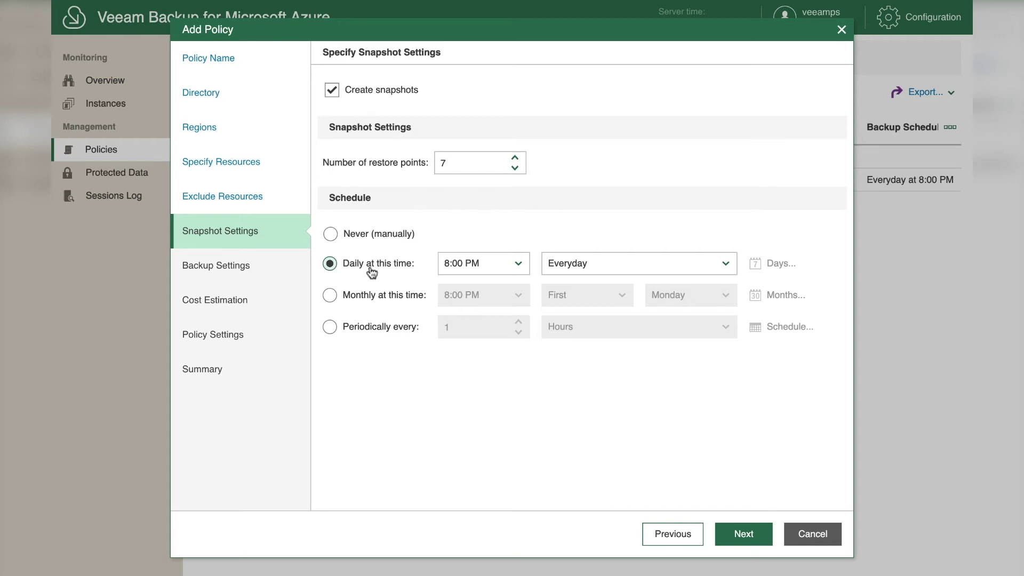
click(331, 327)
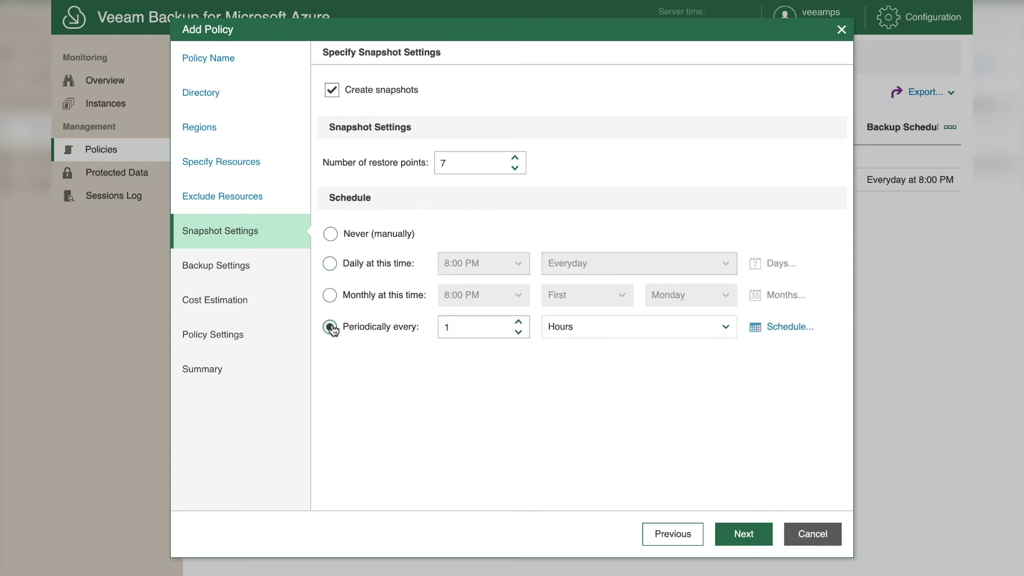
click(629, 335)
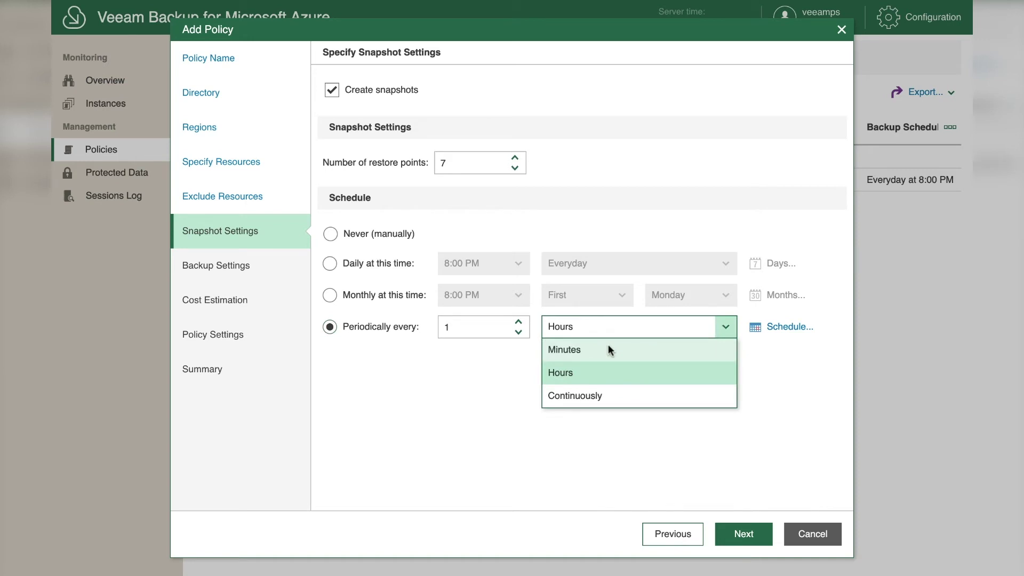
click(604, 395)
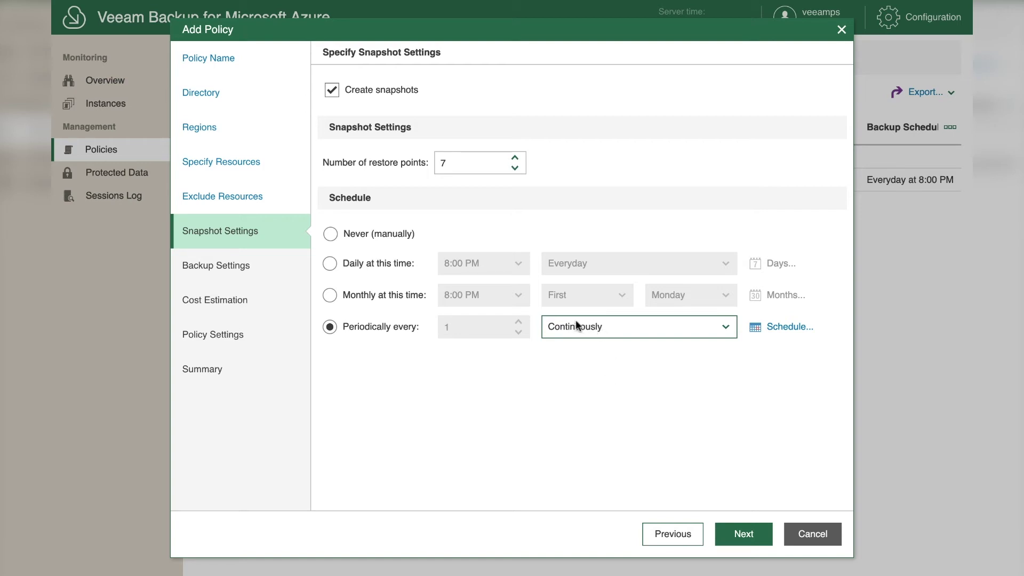
click(393, 265)
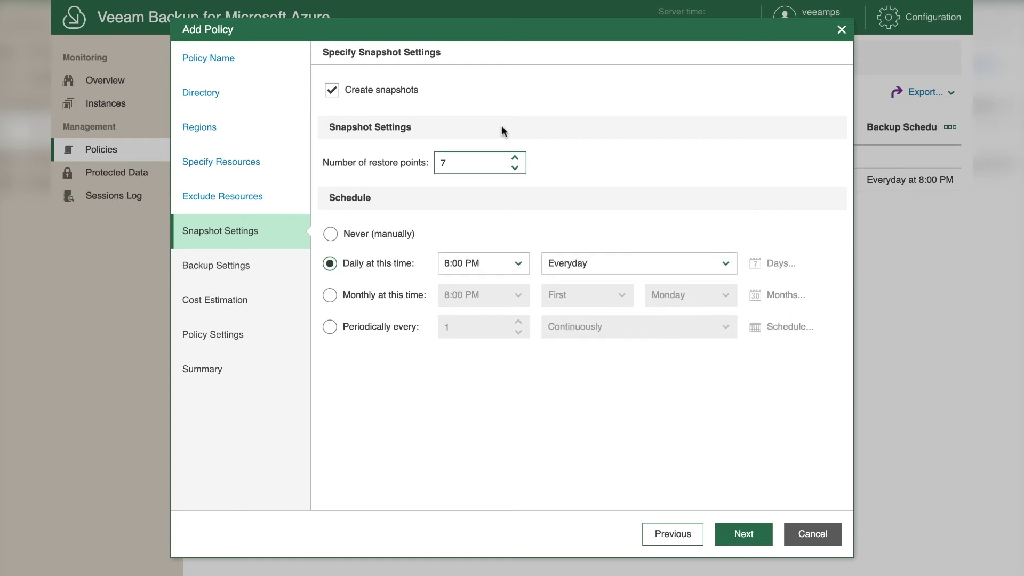
Select Repo 040720 as the policy's backup repository.
click(754, 535)
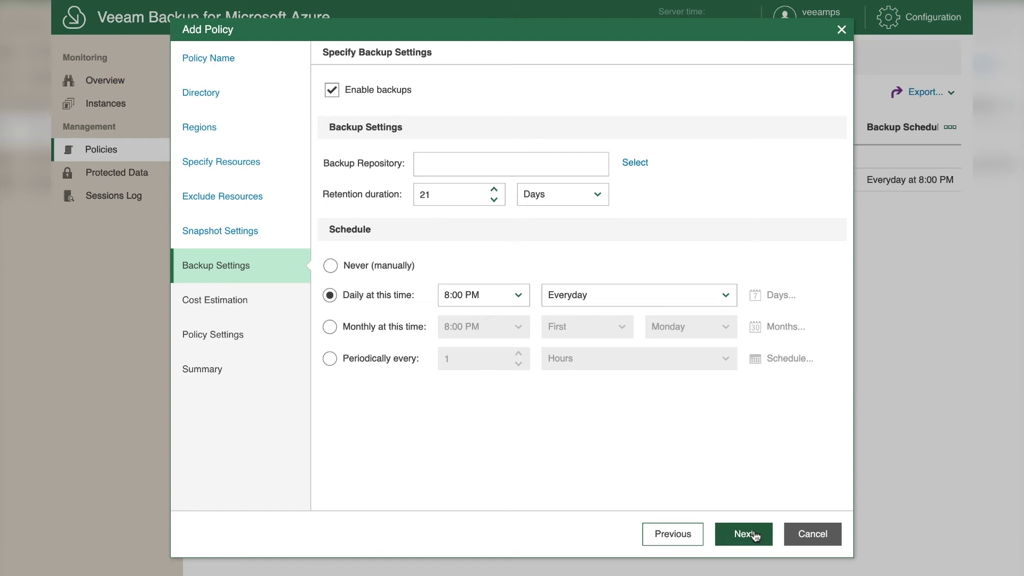
click(754, 534)
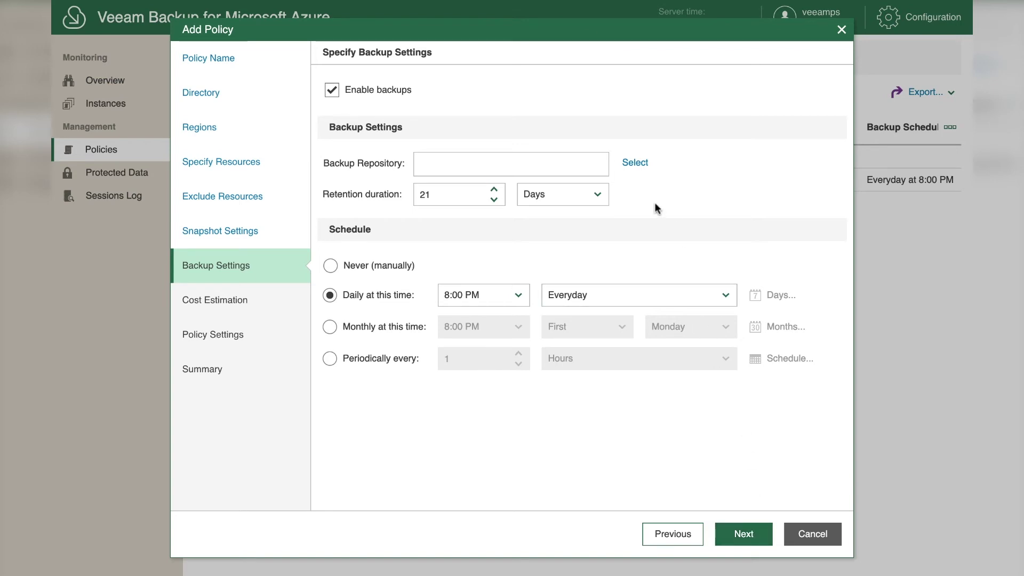
click(635, 163)
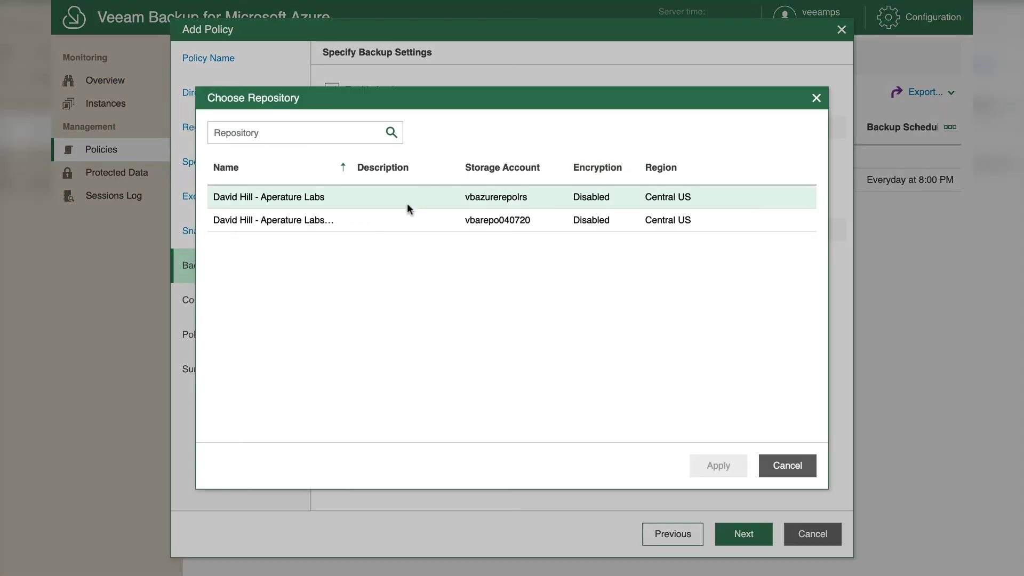
click(382, 224)
click(718, 466)
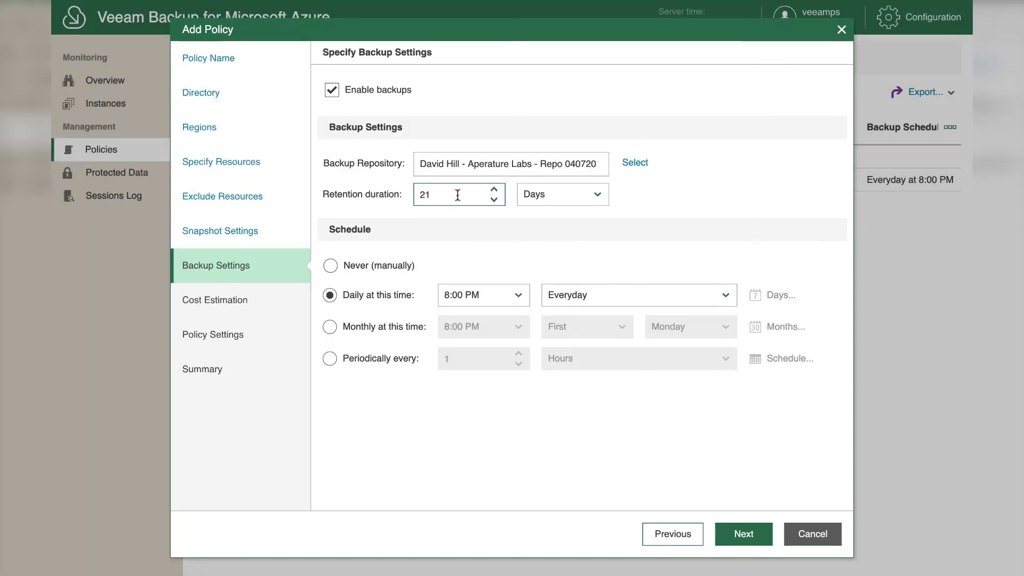
Edit the backup retention duration and schedule backups daily at 8:00 PM.
drag(457, 194, 401, 190)
text(30)
click(514, 243)
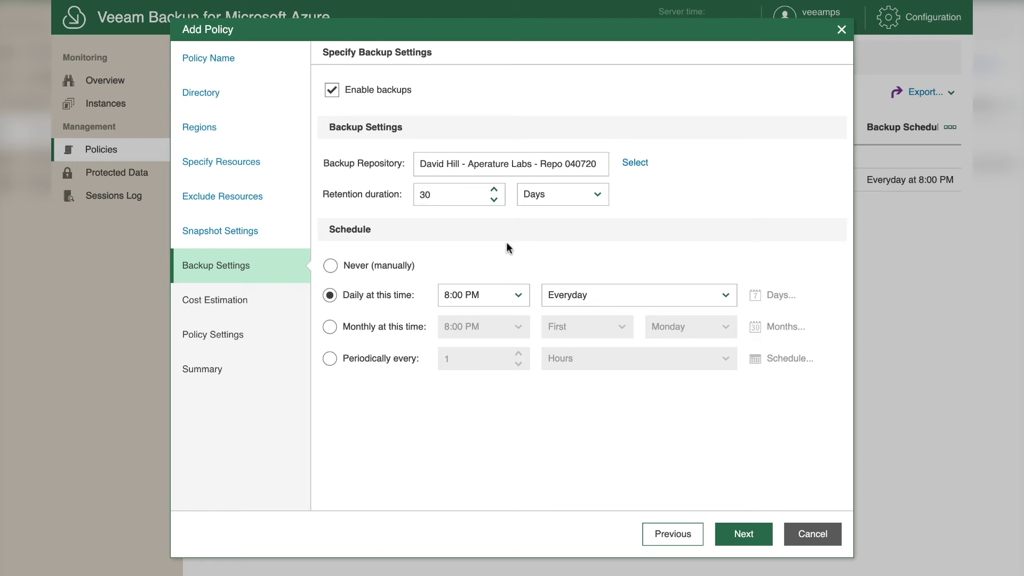
click(403, 324)
click(389, 359)
click(603, 356)
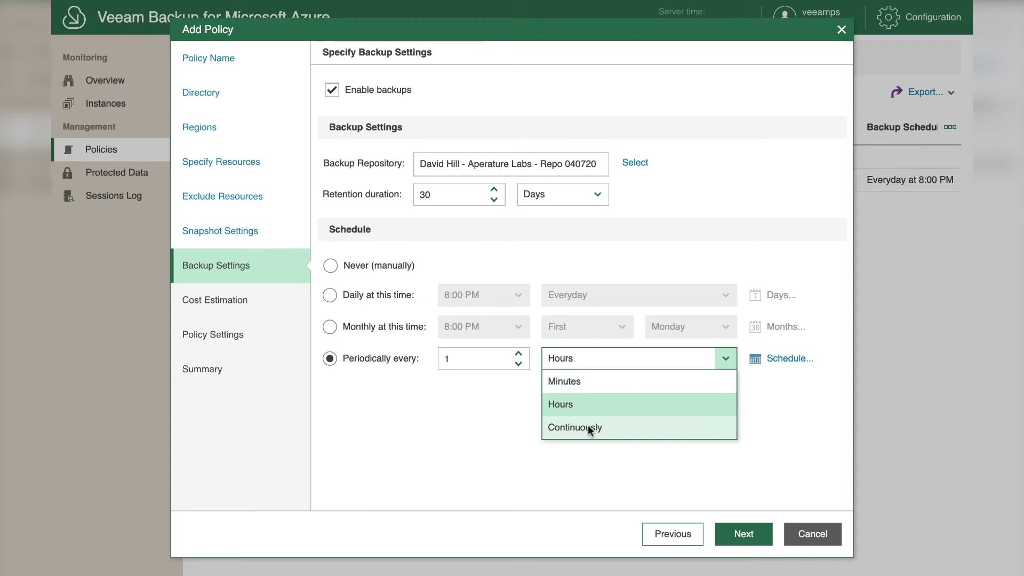
click(393, 300)
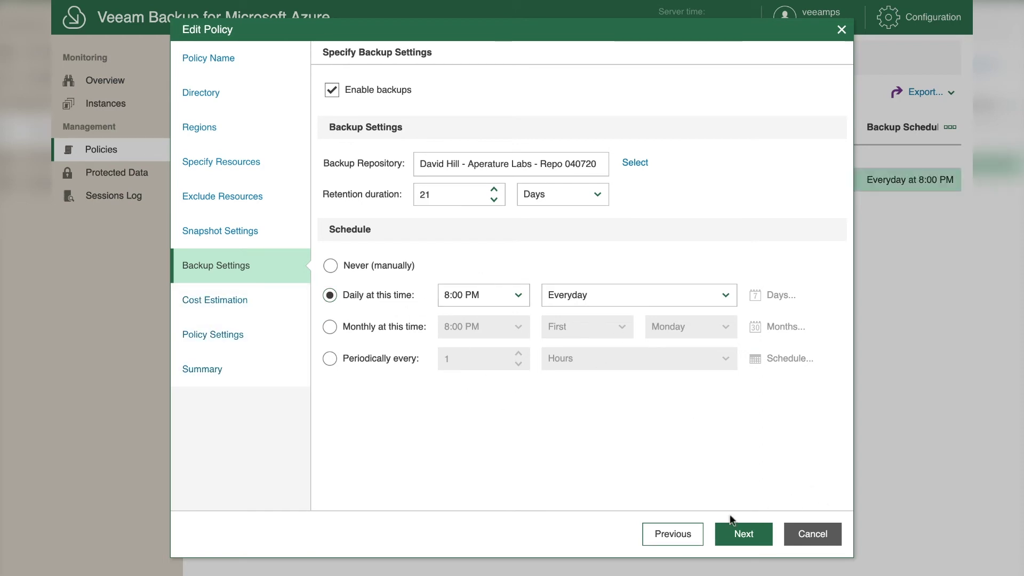
Review the $30.03 monthly cost estimate for win2019e and Win2019, then continue to Policy Settings.
click(736, 534)
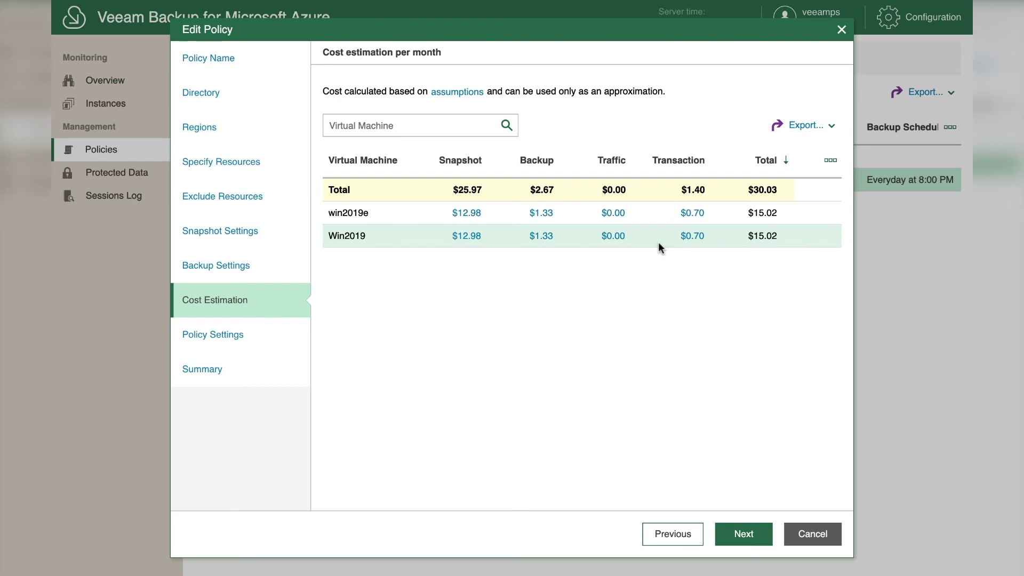
click(749, 544)
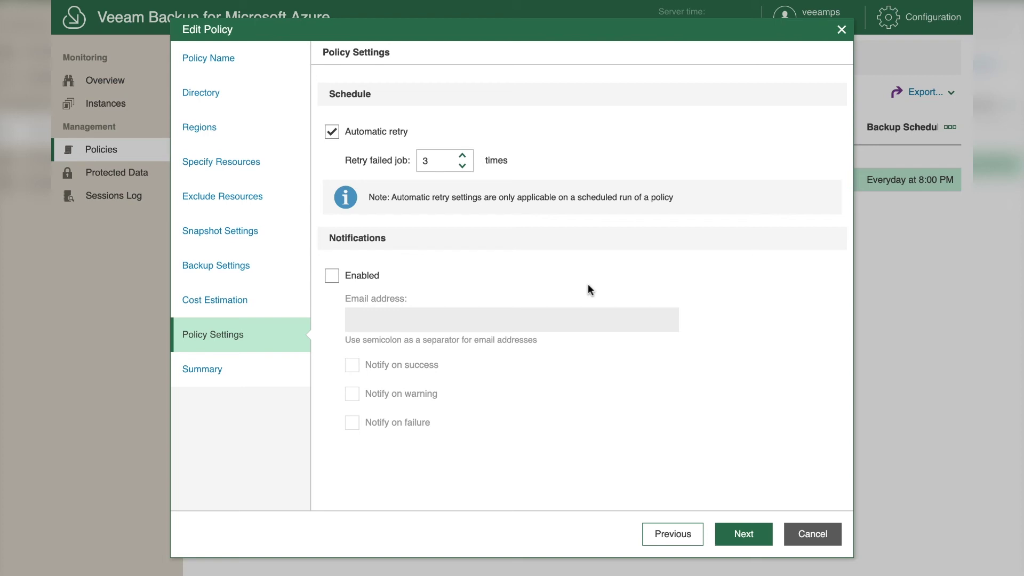
Finish the policy wizard through Summary and open Protected Data listing Win2019 and win2019e.
click(733, 530)
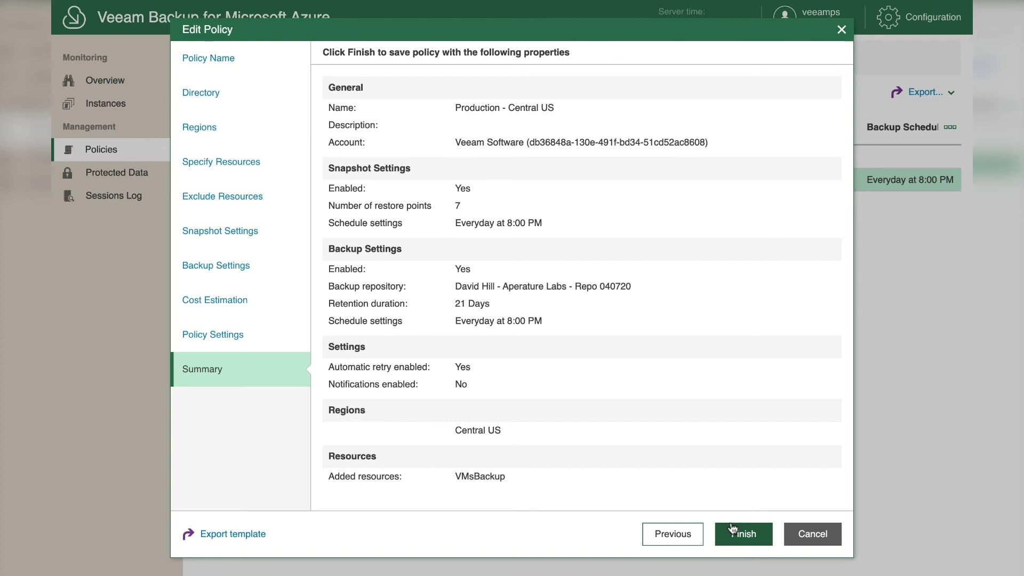
click(734, 529)
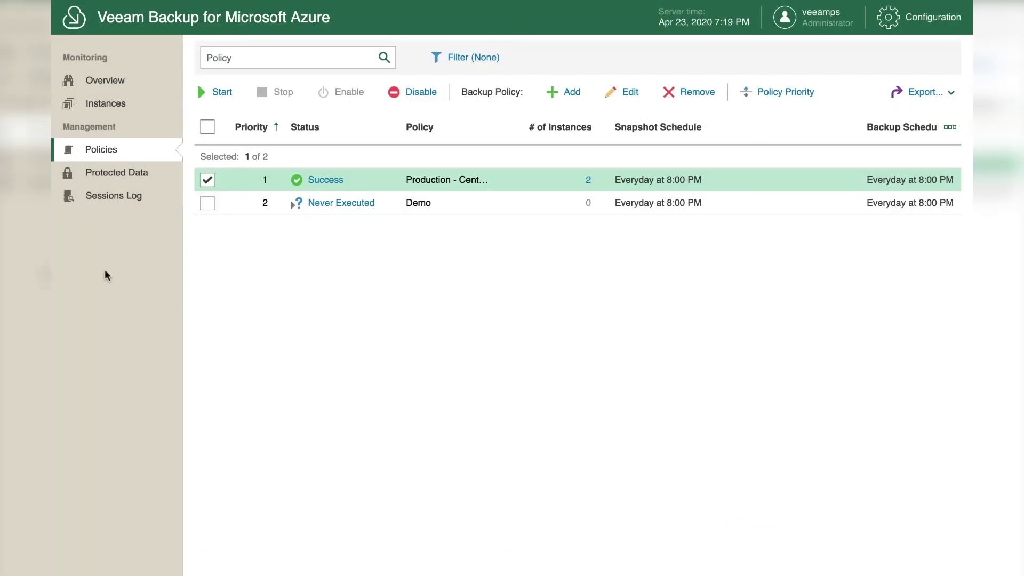
click(79, 174)
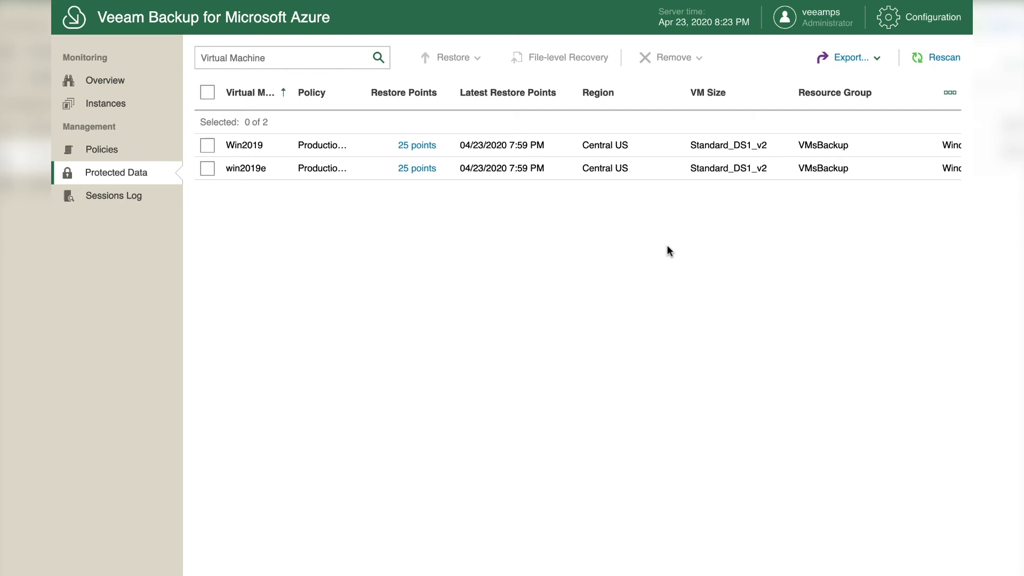
Select the Win2019 backup, view its VM and Disk Restore options, and start File-level Recovery.
click(207, 149)
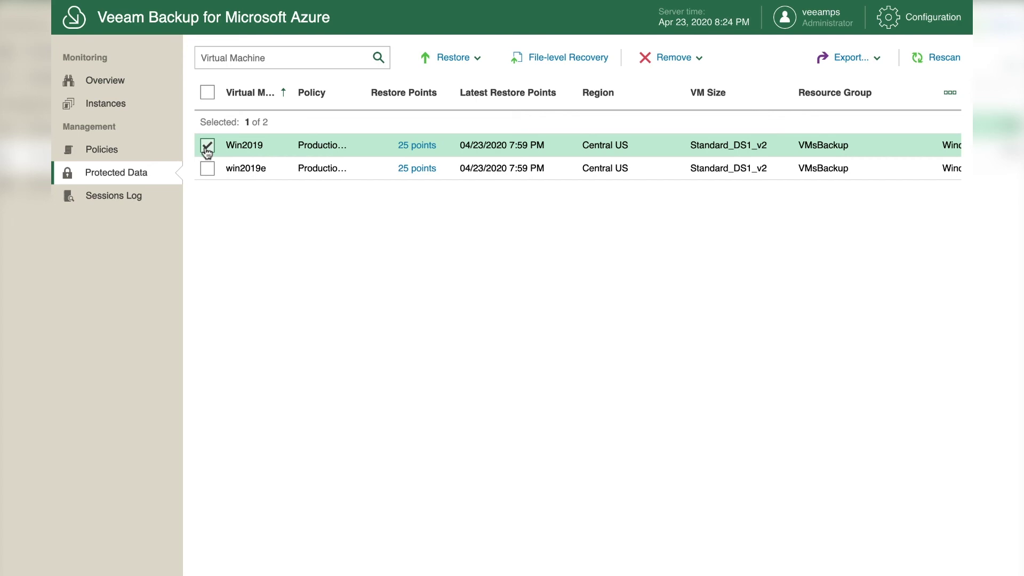
click(469, 63)
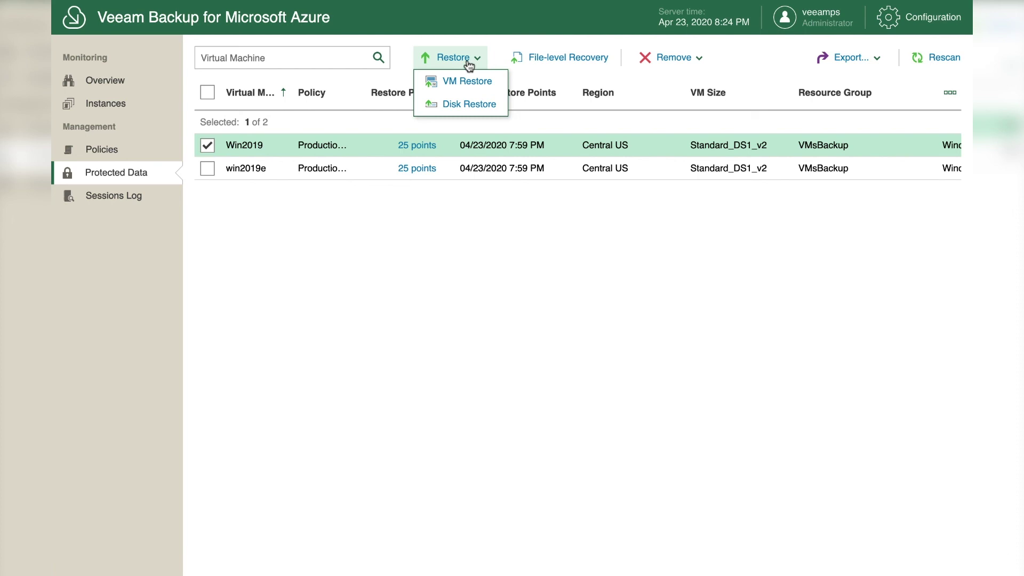
click(569, 57)
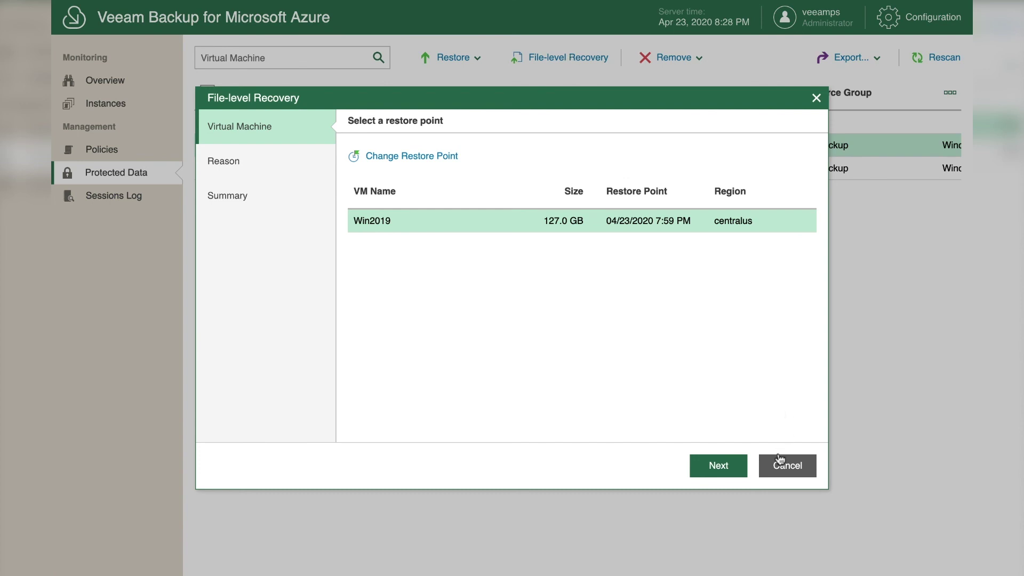
Cancel the Win2019 file-level recovery wizard to return to Protected Data.
click(779, 463)
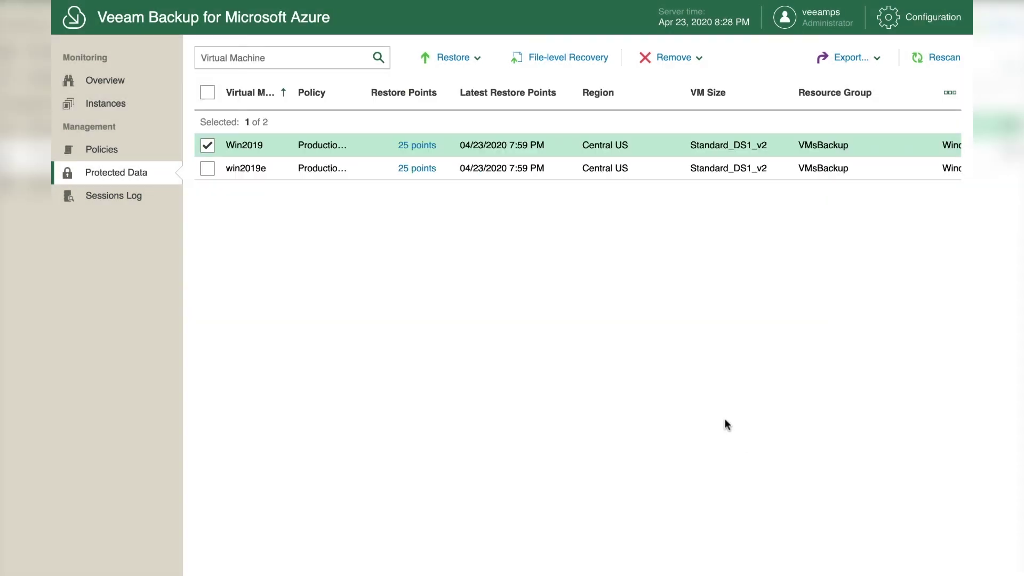